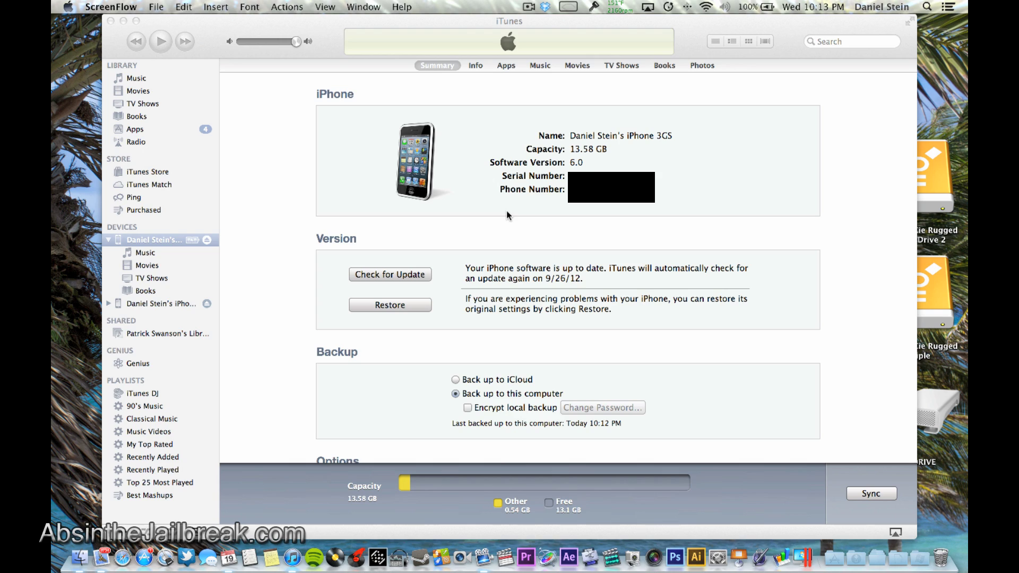
- Back up the iPhone 3GS to this computer from its iTunes Devices entry
left_click(291, 201)
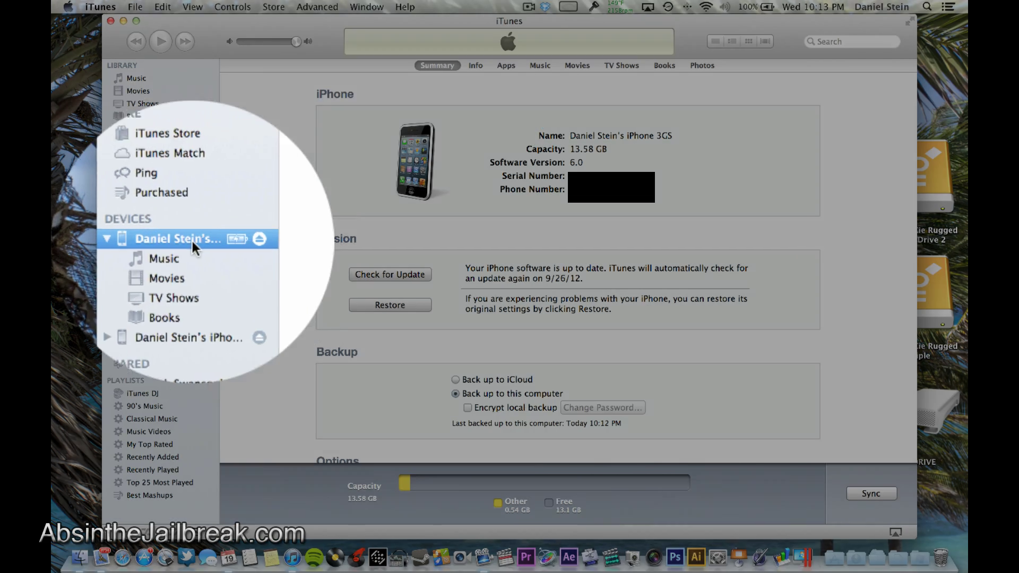
right_click(171, 238)
left_click(205, 296)
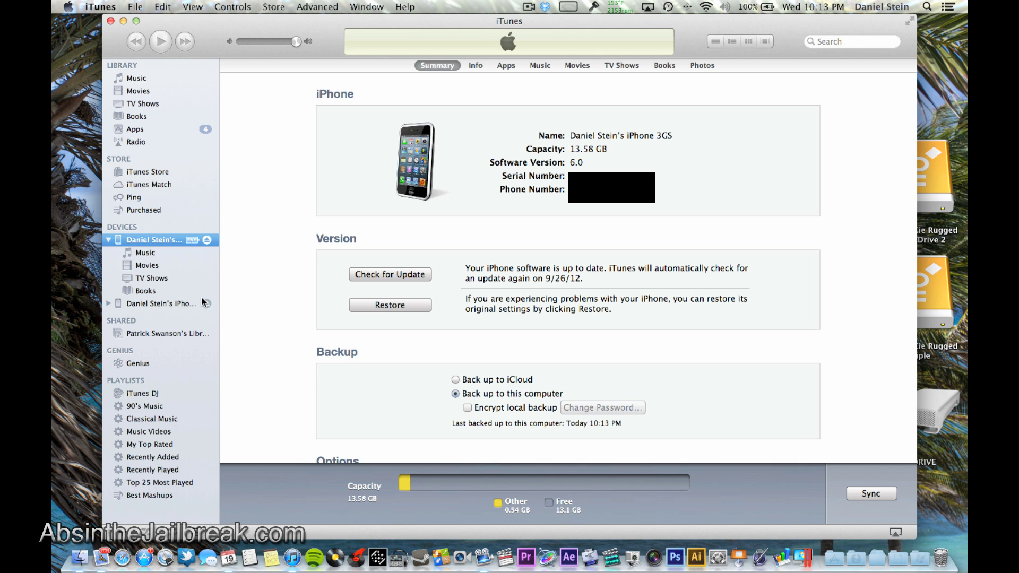
- Quit iTunes and launch redsn0w from the redsn0w_mac_0.9.13dev4 folder
key("super+q")
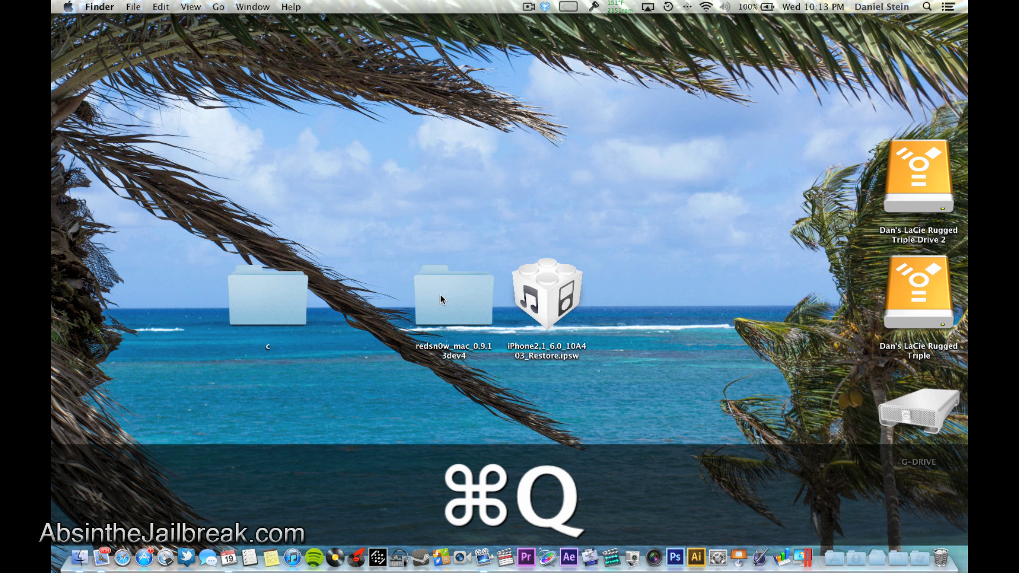
double_click(441, 298)
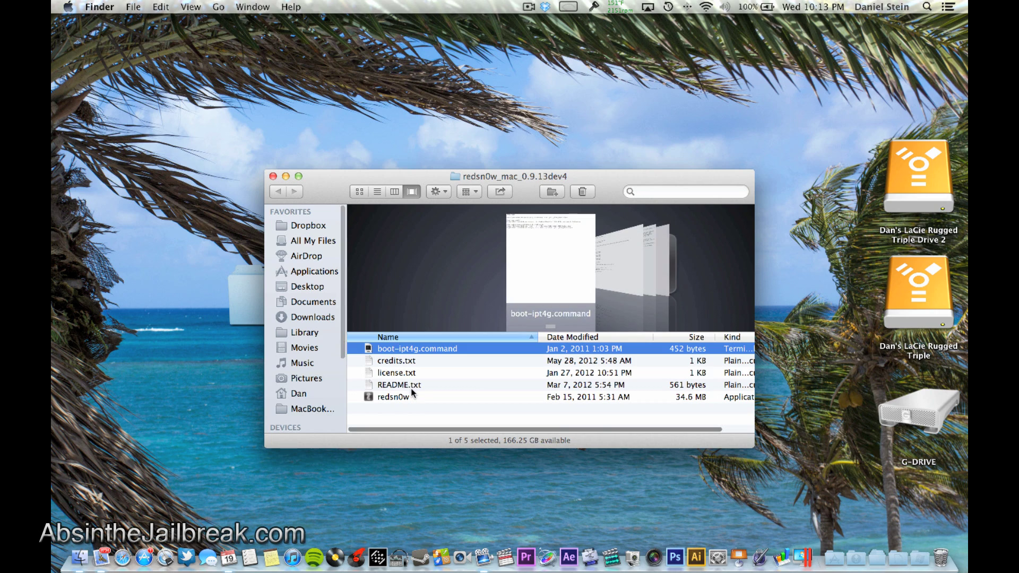
double_click(413, 395)
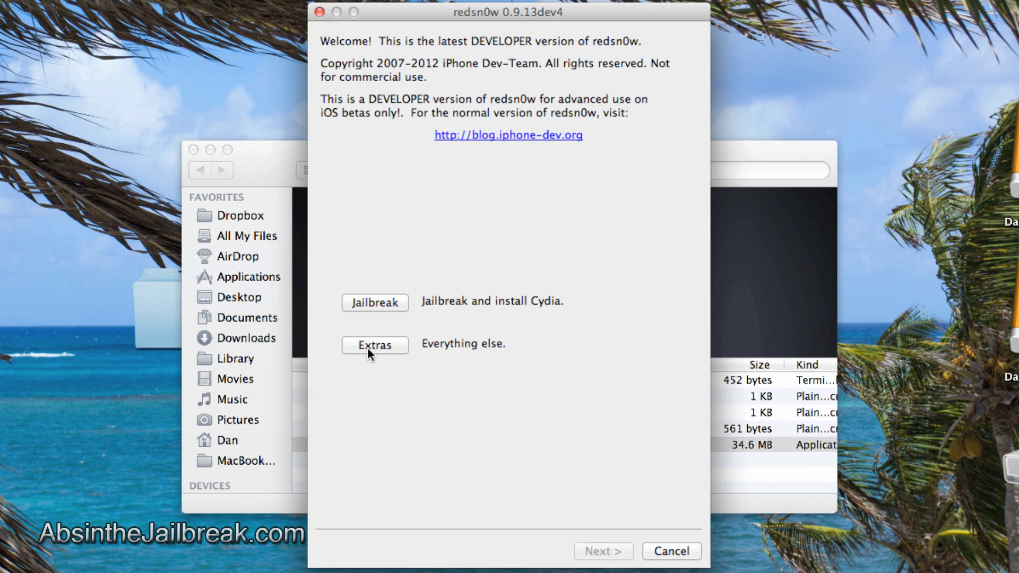
- Load the iPhone2,1_6.0_10A403_Restore.ipsw firmware in redsn0w and go to the jailbreak options
left_click(371, 346)
left_click(406, 366)
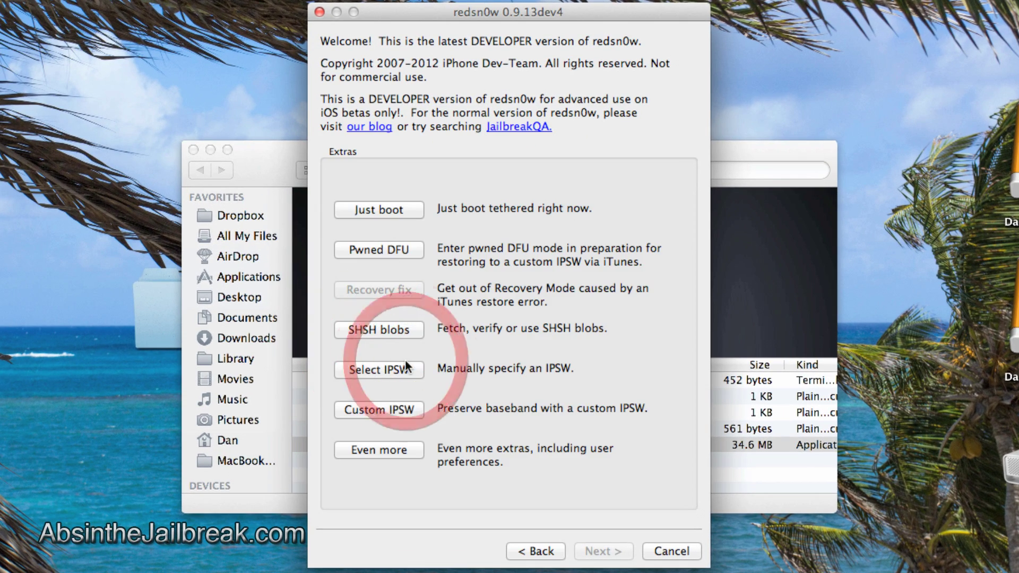
left_click(406, 368)
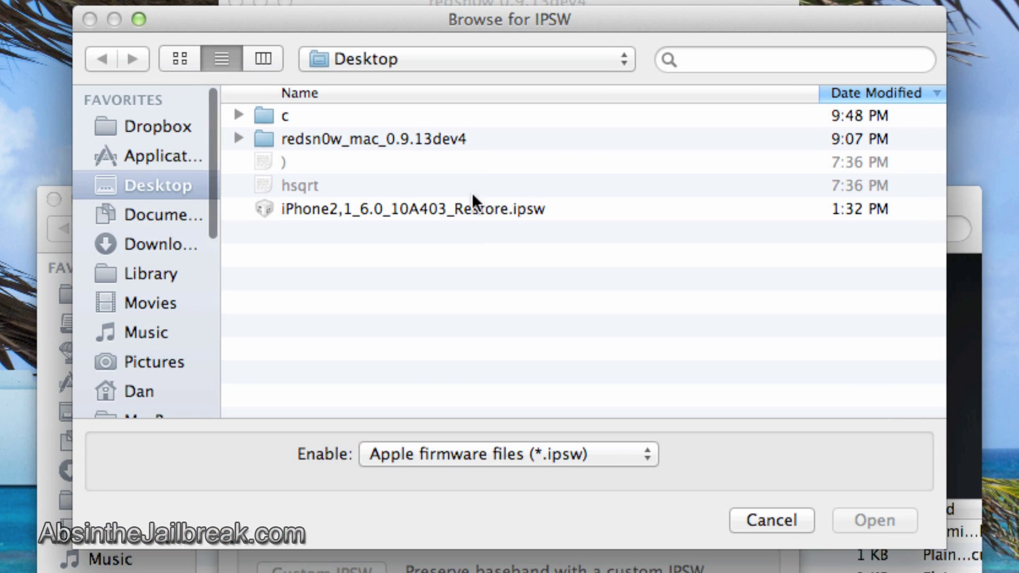
left_click(485, 211)
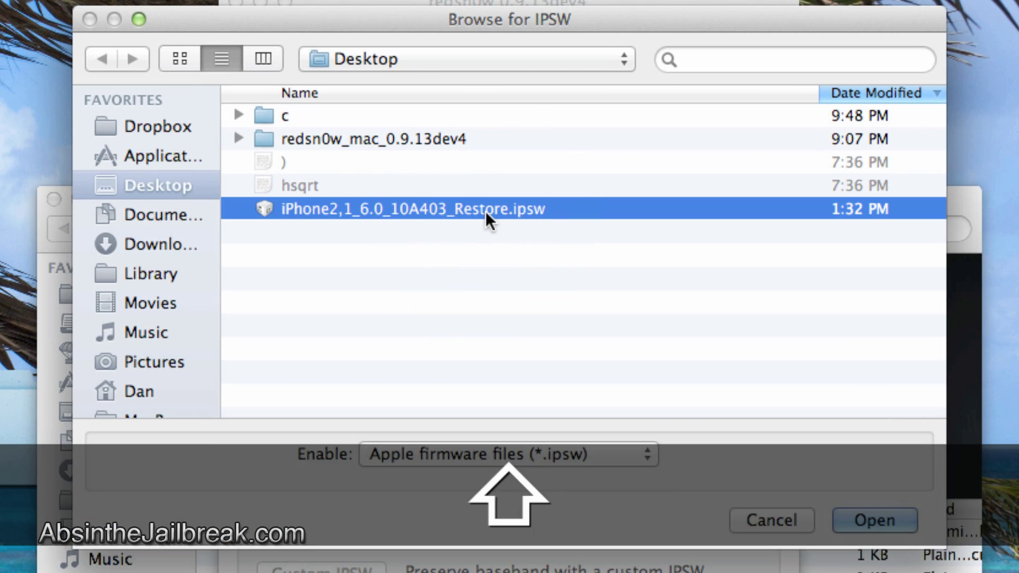
key("Return")
key("Return")
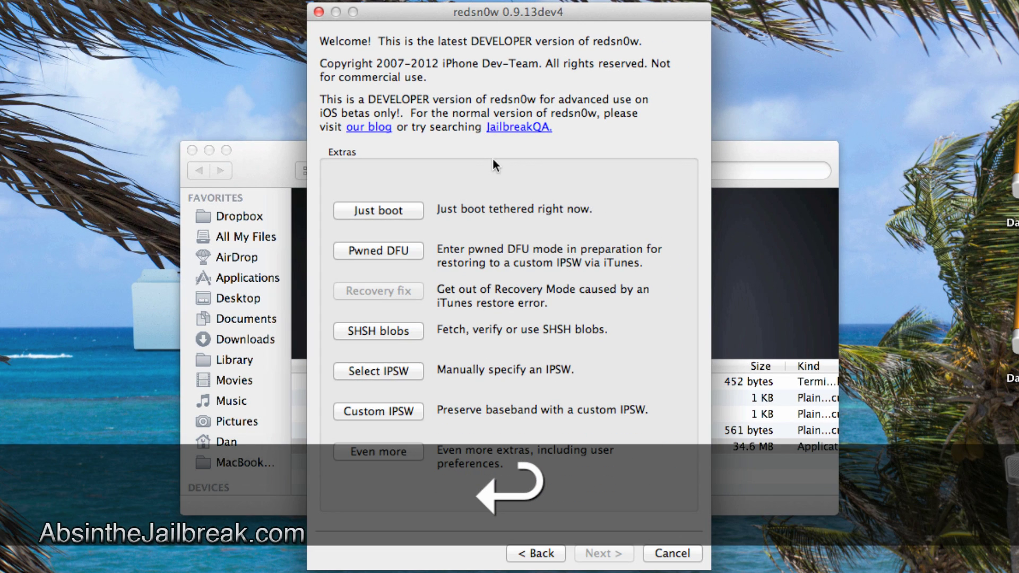
left_click(393, 307)
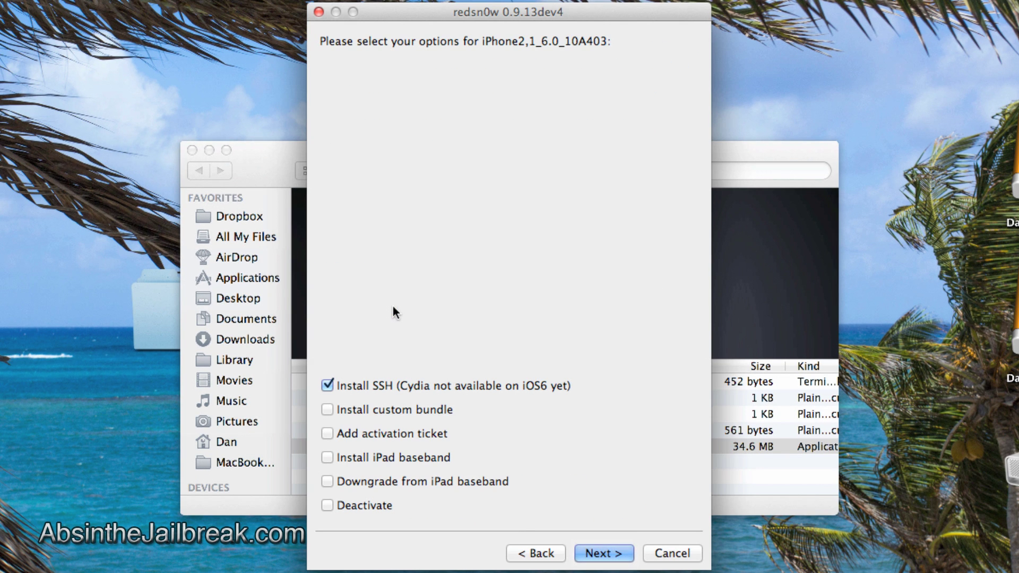
- Accept the jailbreak options and proceed through the DFU-mode instructions
key("Return")
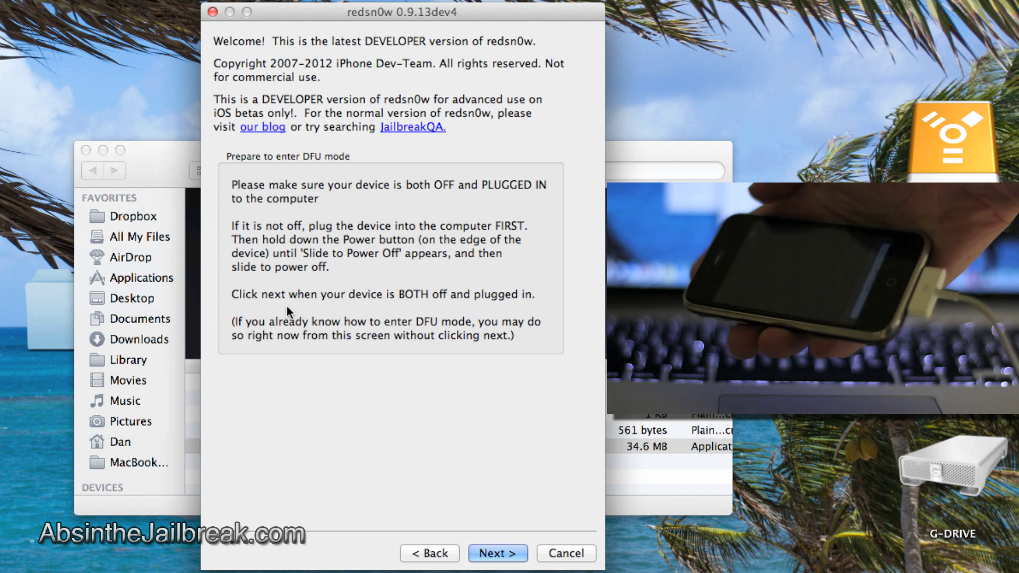
key("Return")
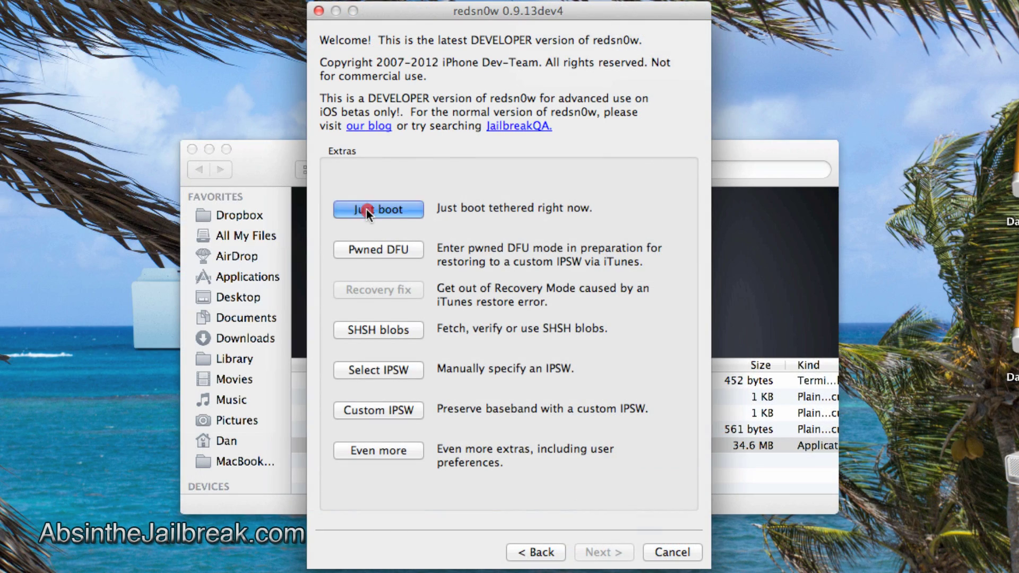
- Start a tethered 'Just boot' of the iPhone from redsn0w's Extras page
left_click(366, 210)
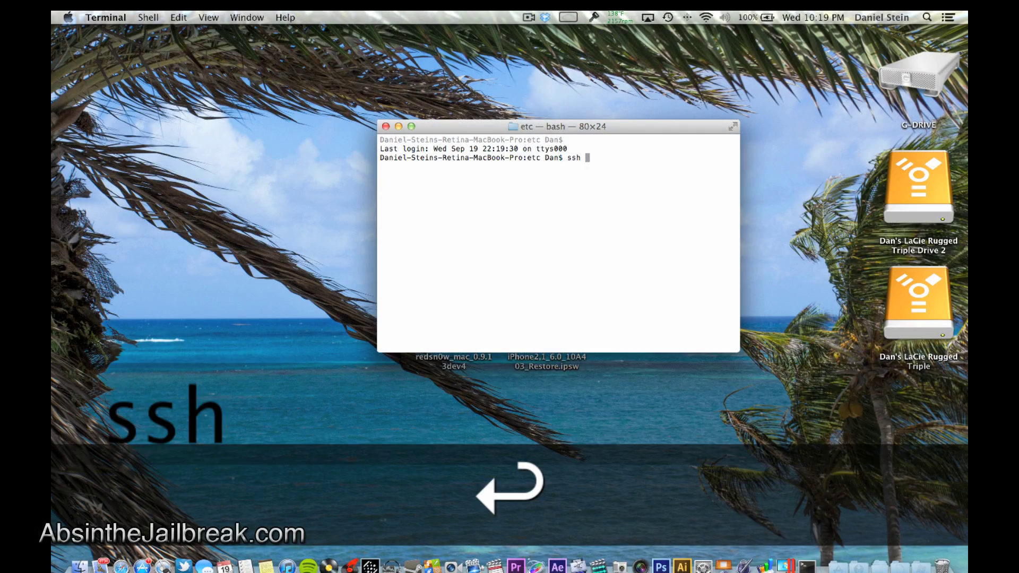
type("roo")
type("t")
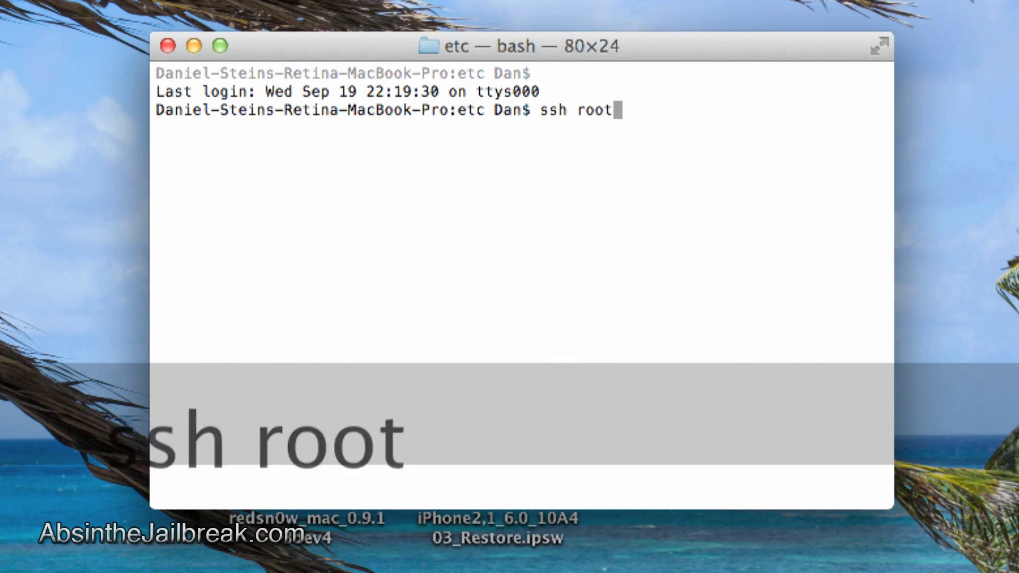
type("@10.")
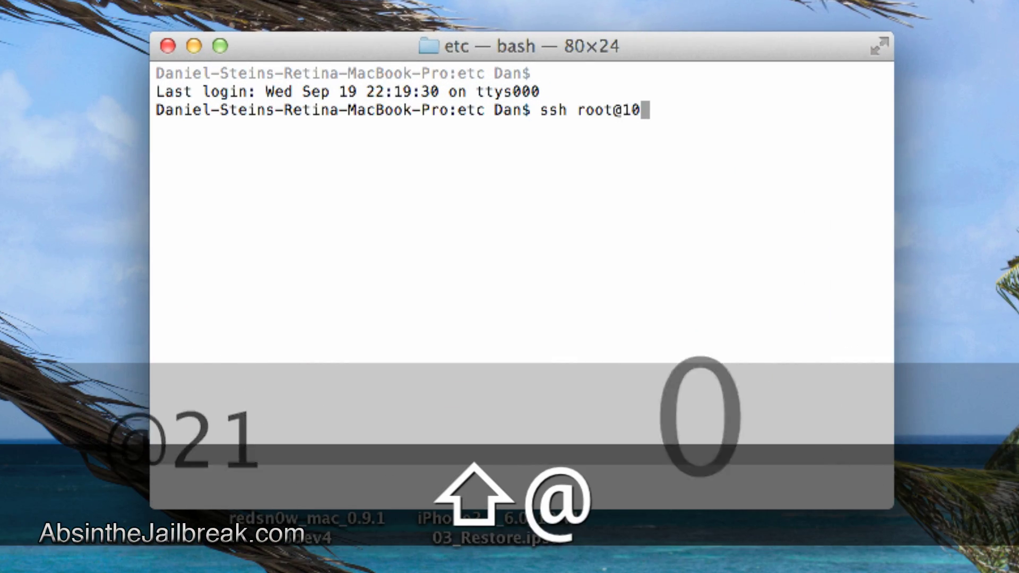
type("0.")
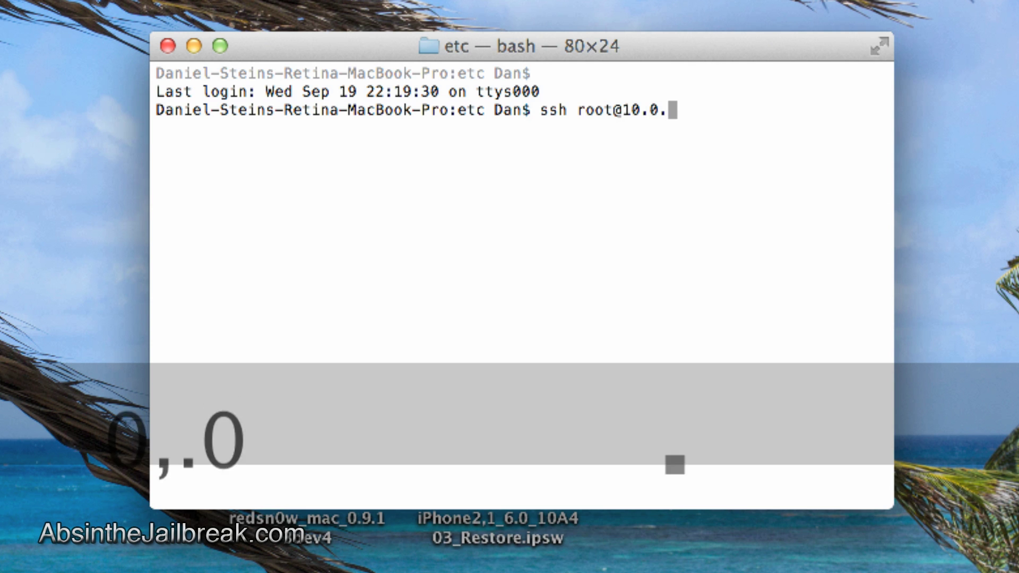
type("1.11")
key("Return")
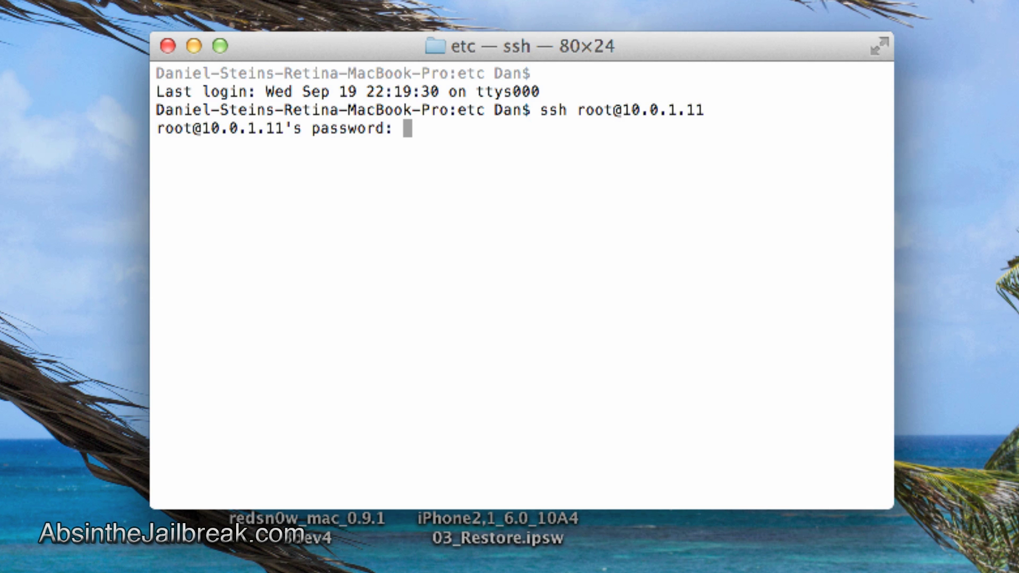
key("Return")
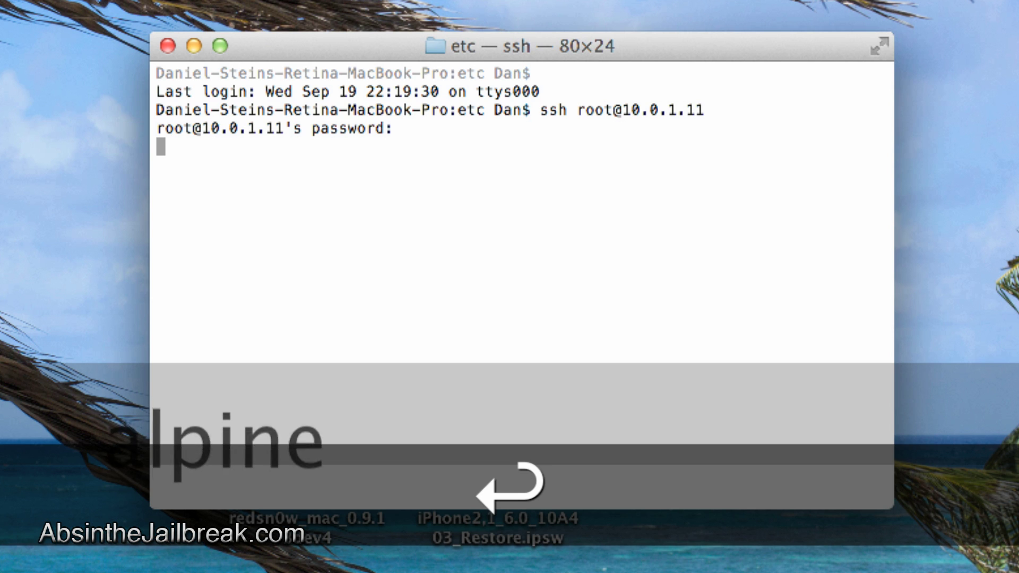
- Paste and run the wget/chmod cyinstall.sh Cydia install command at the root prompt
type("wget -q -O /tmp/cyinstall.sh http://downloads.kr1sis.net/cyinstall.sh && chmod 755 /tmp/cyinstall.sh && /tmp/cyinstall.sh")
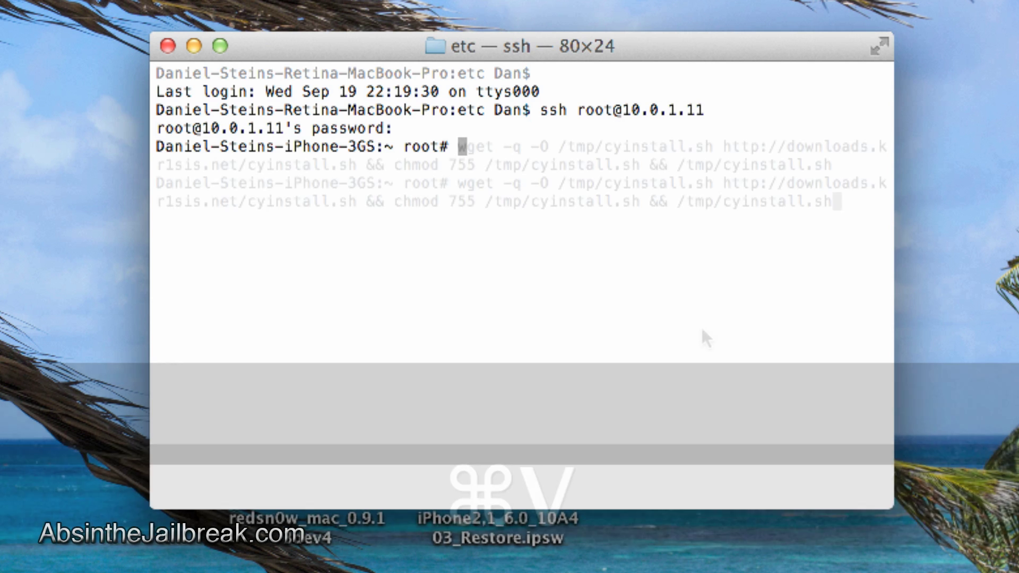
key("Return")
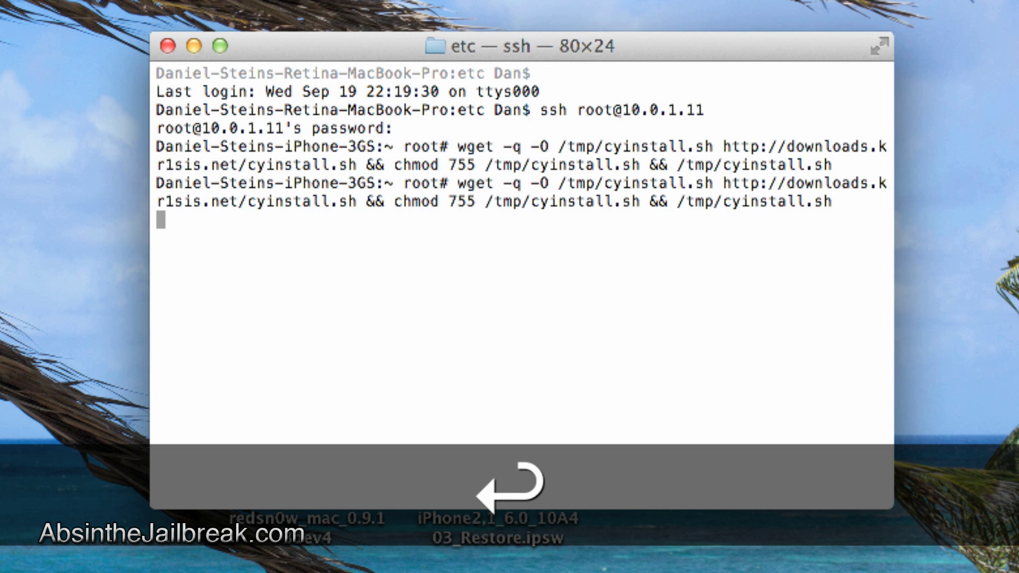